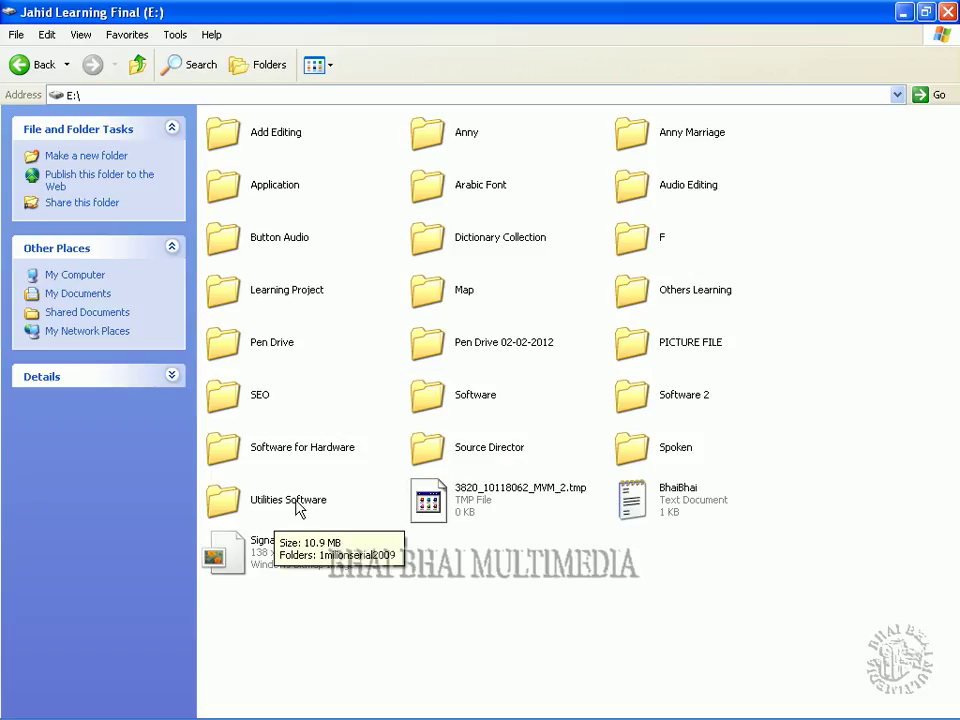
{"action": "left_click", "coordinate": [296, 505]}
{"action": "right_click", "coordinate": [296, 505]}
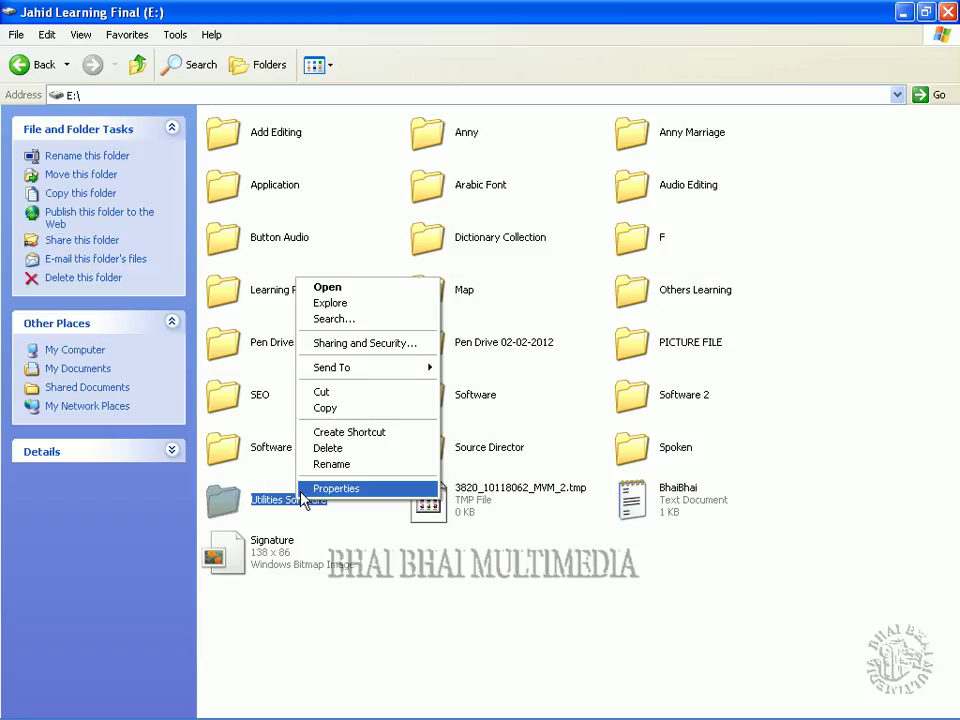
{"action": "left_click", "coordinate": [396, 354]}
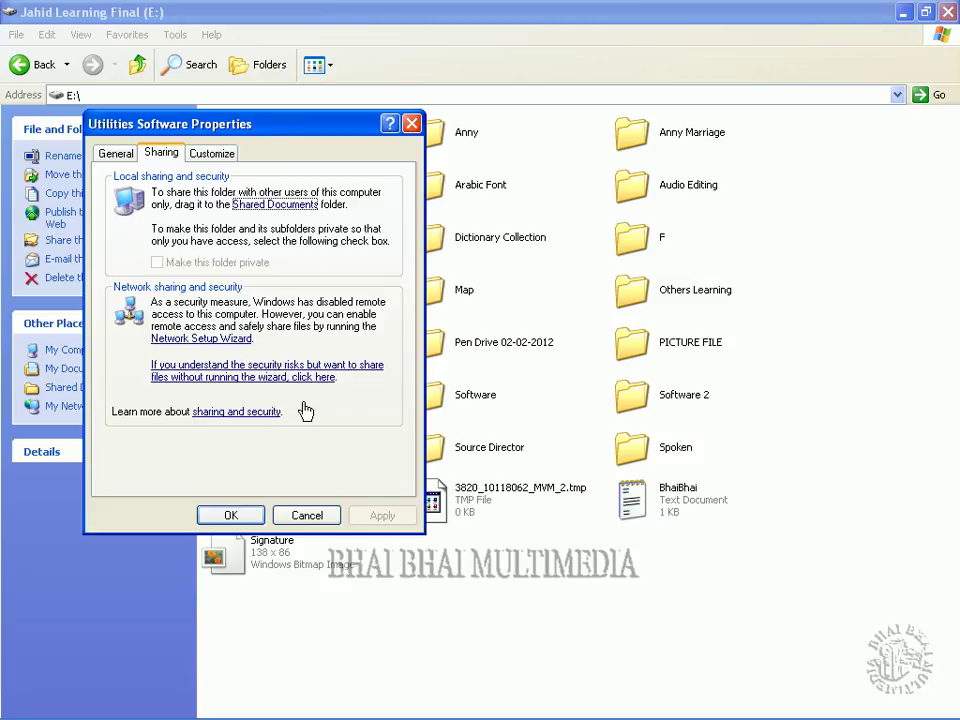
{"action": "left_click", "coordinate": [303, 513]}
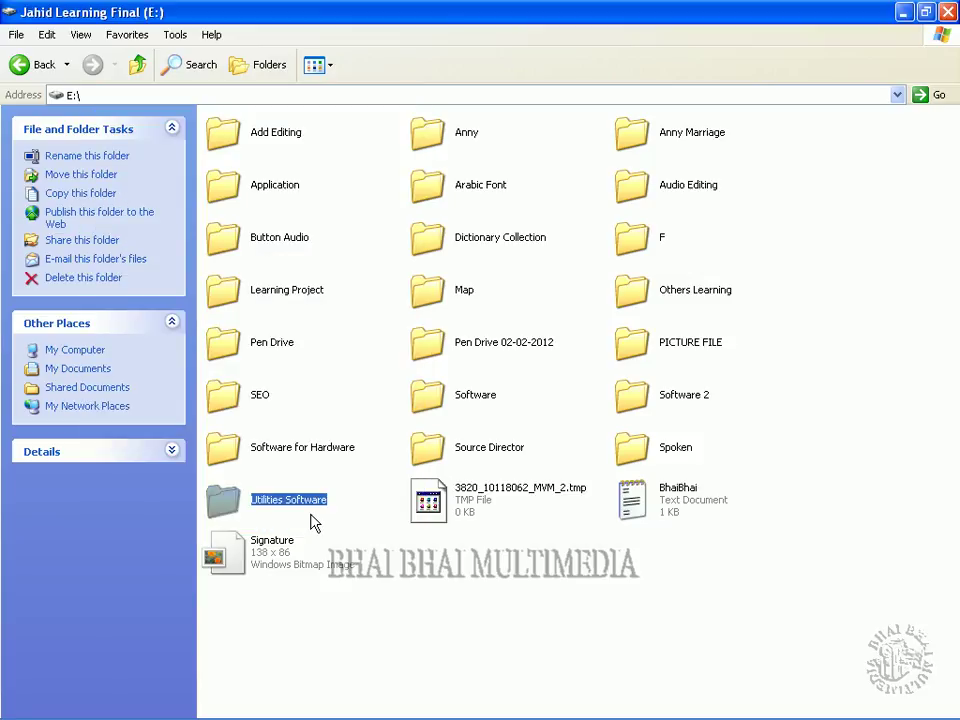
In the Utilities Software folder's sharing properties, bypass the Network Setup Wizard and choose Just enable file sharing.
{"action": "right_click", "coordinate": [296, 509]}
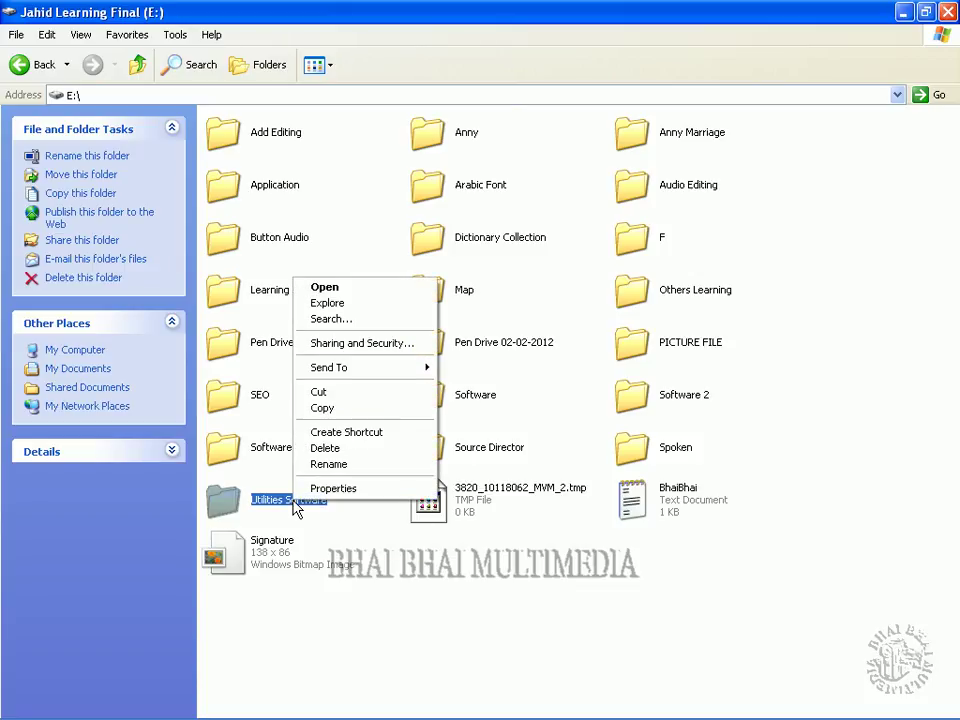
{"action": "left_click", "coordinate": [330, 487]}
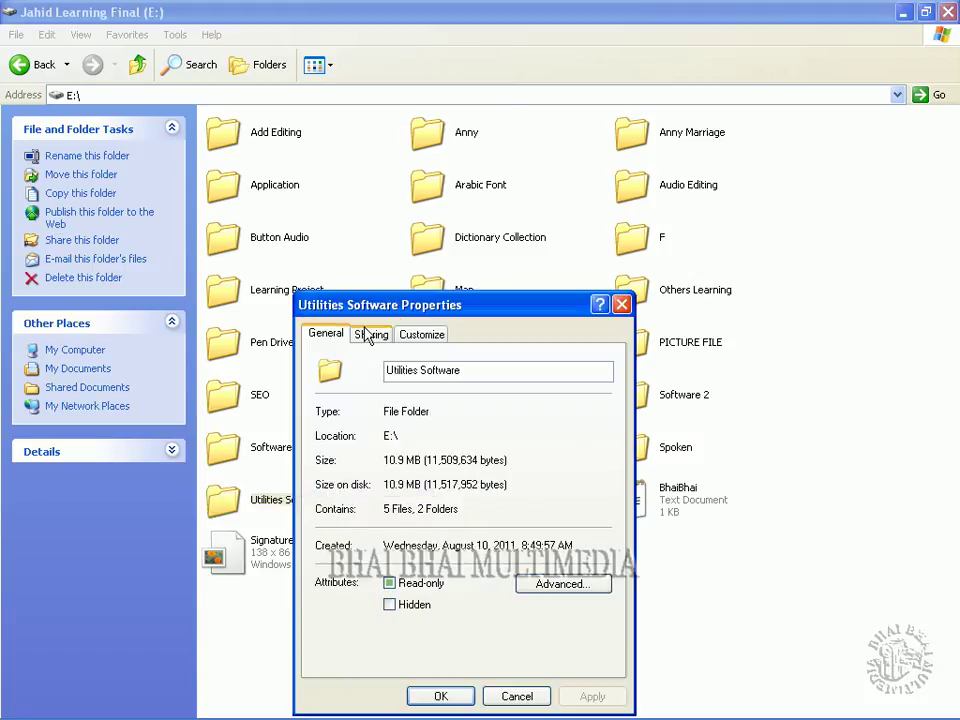
{"action": "left_click_drag", "start_coordinate": [392, 303], "coordinate": [332, 160]}
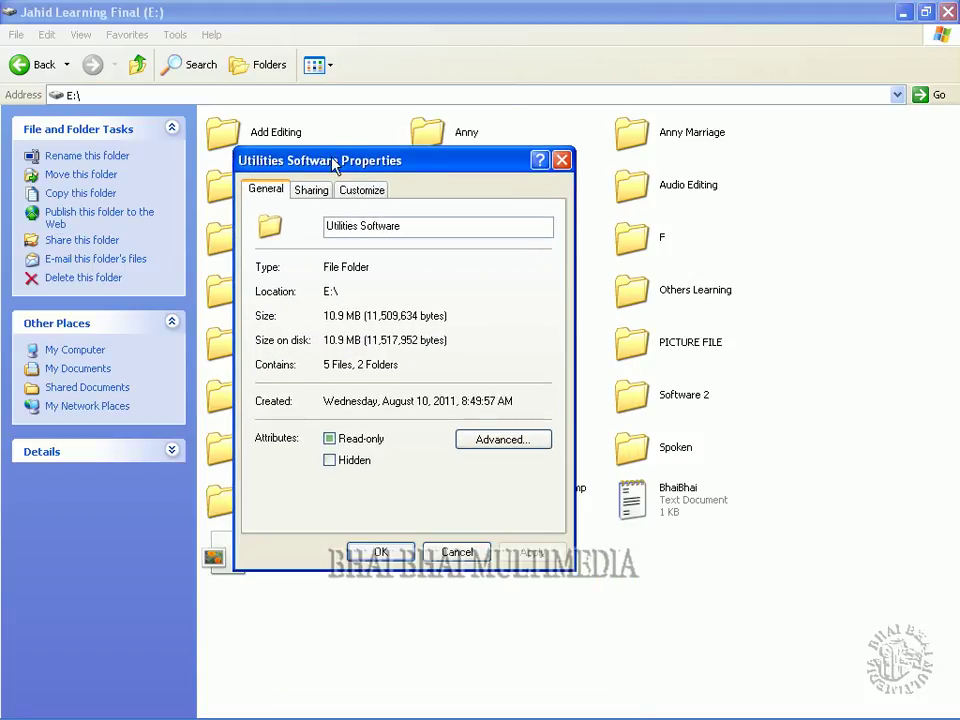
{"action": "left_click", "coordinate": [322, 193]}
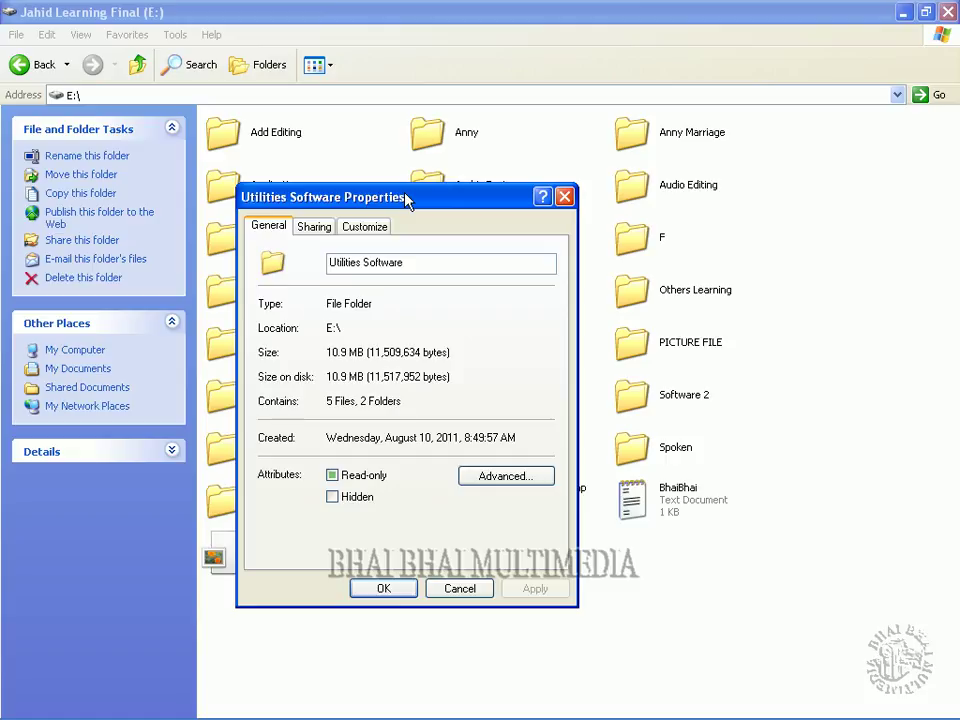
{"action": "left_click", "coordinate": [316, 227]}
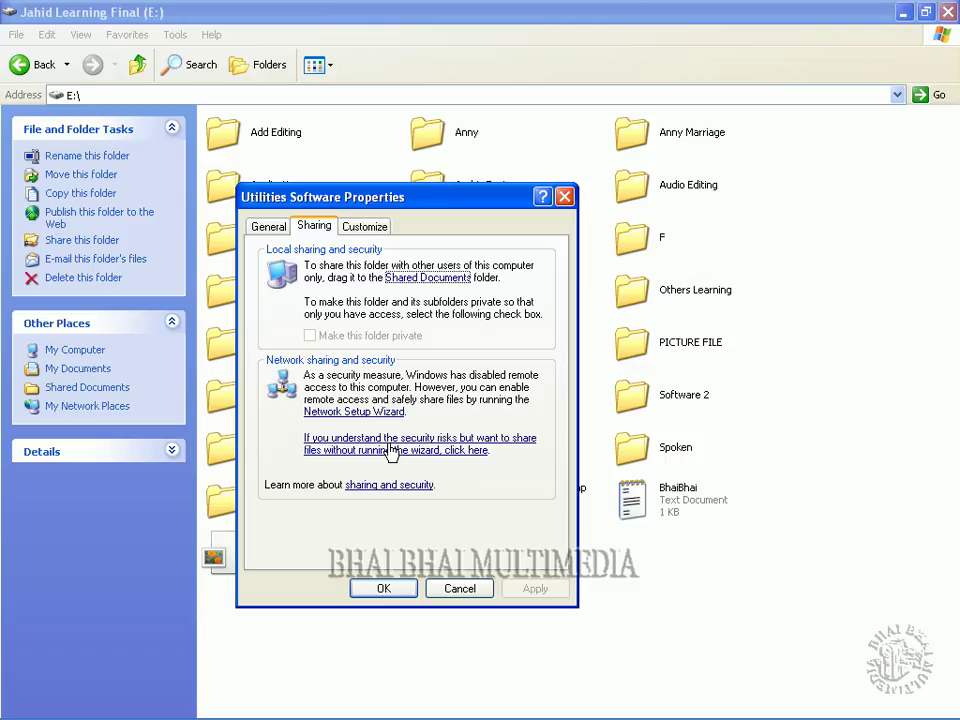
{"action": "left_click", "coordinate": [391, 451]}
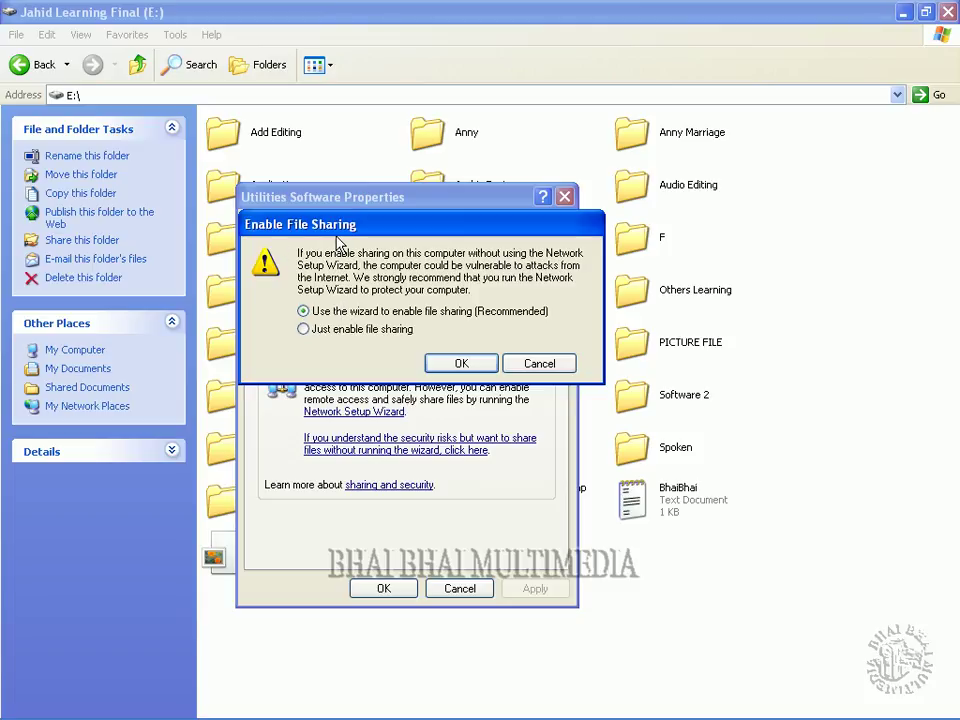
{"action": "left_click", "coordinate": [375, 330]}
{"action": "left_click", "coordinate": [461, 363]}
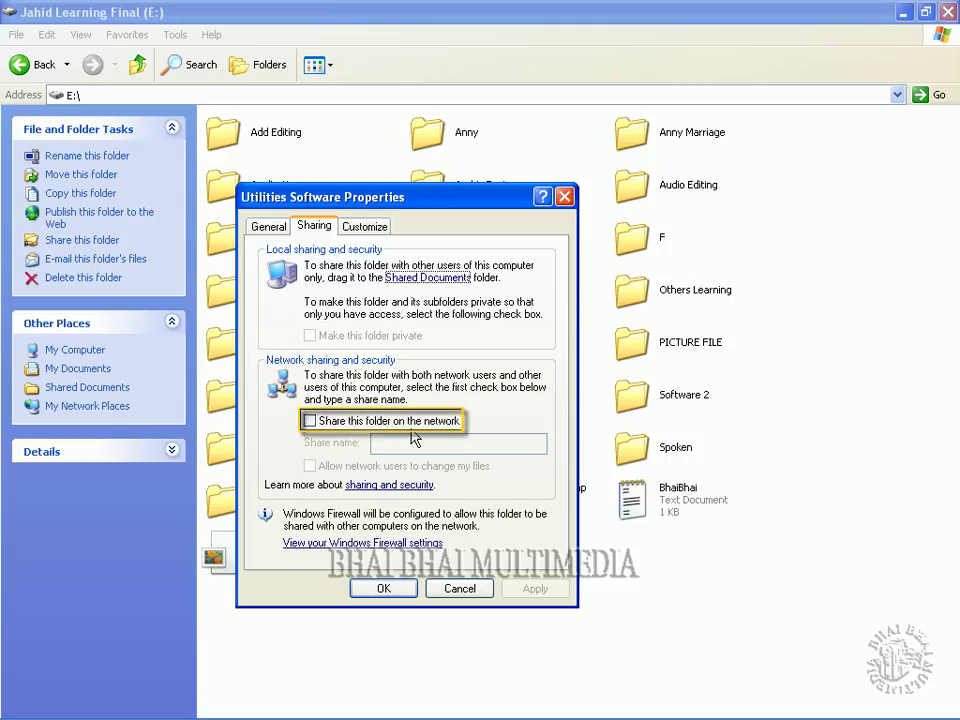
Share the Utilities Software folder on the network, allow network users to change its files, and apply the settings.
{"action": "left_click", "coordinate": [311, 422]}
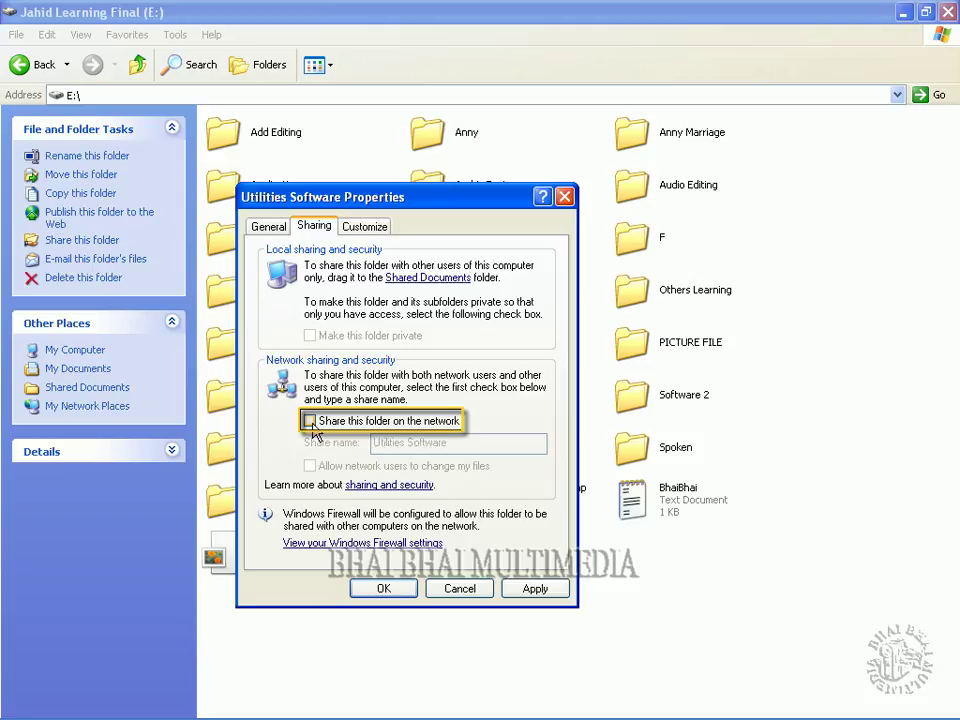
{"action": "left_click", "coordinate": [311, 421]}
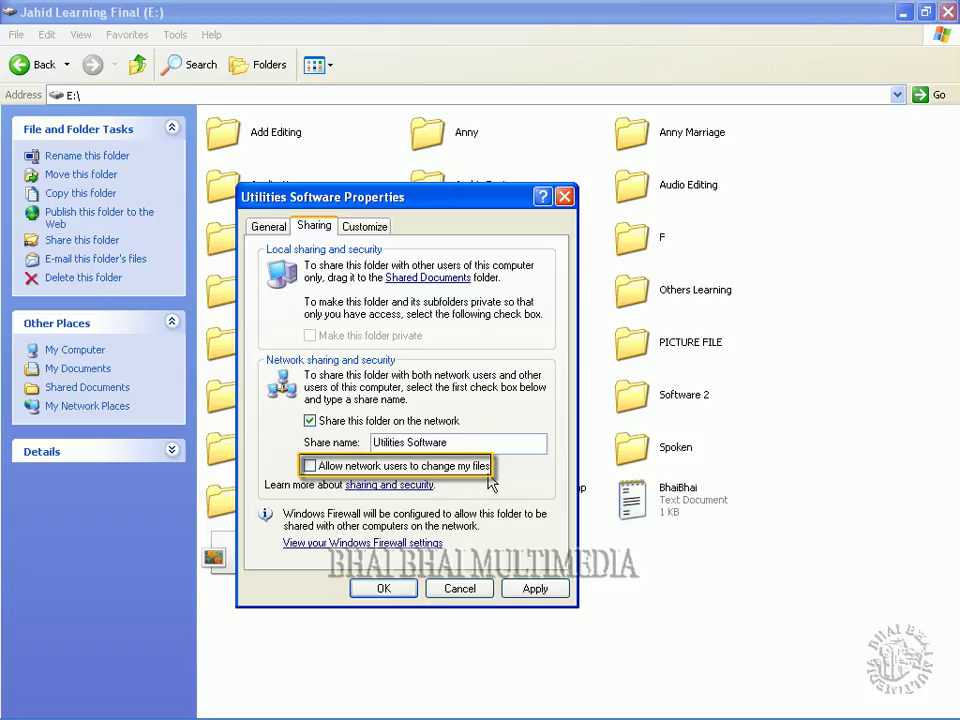
{"action": "left_click", "coordinate": [309, 467]}
{"action": "left_click", "coordinate": [535, 588]}
{"action": "left_click", "coordinate": [378, 589]}
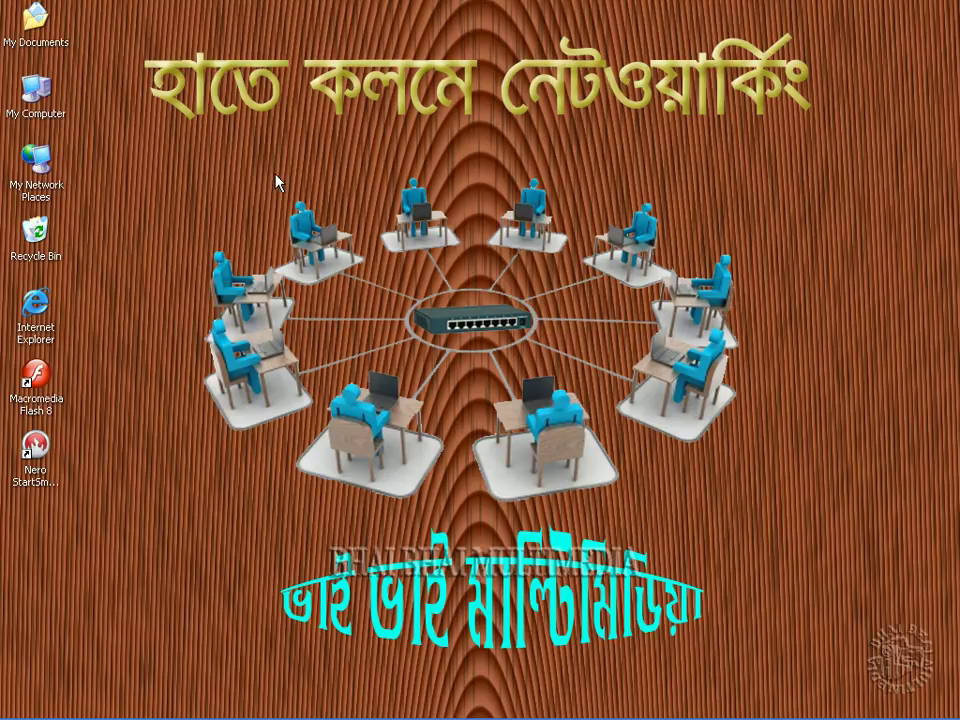
Open the shared CEC Picture folder from My Network Places, look through its pictures, and return to the desktop.
{"action": "double_click", "coordinate": [35, 165]}
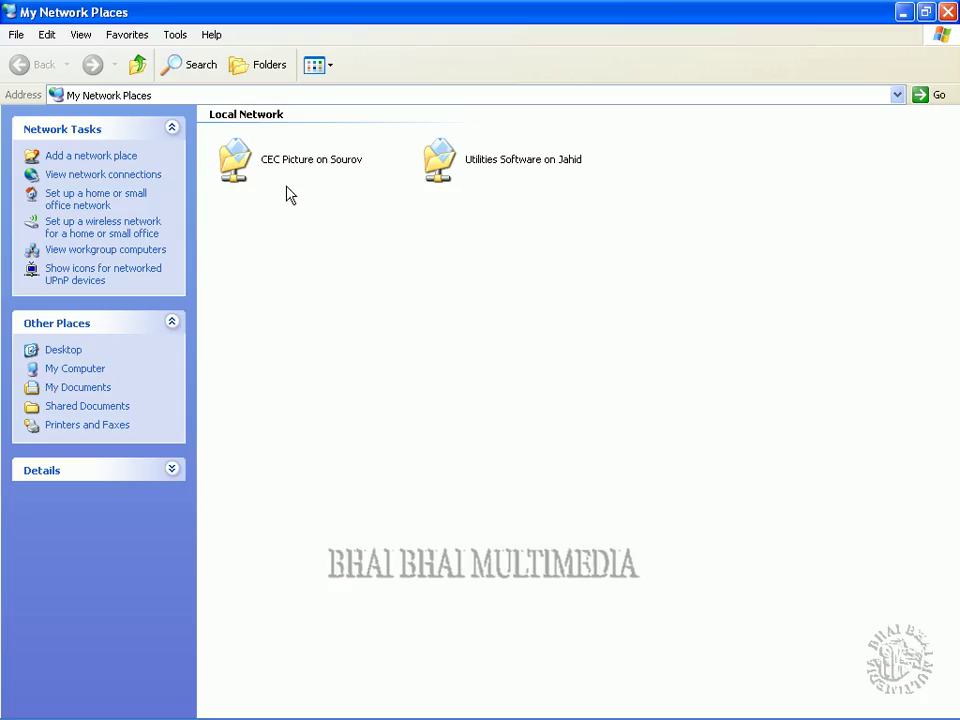
{"action": "left_click", "coordinate": [338, 170]}
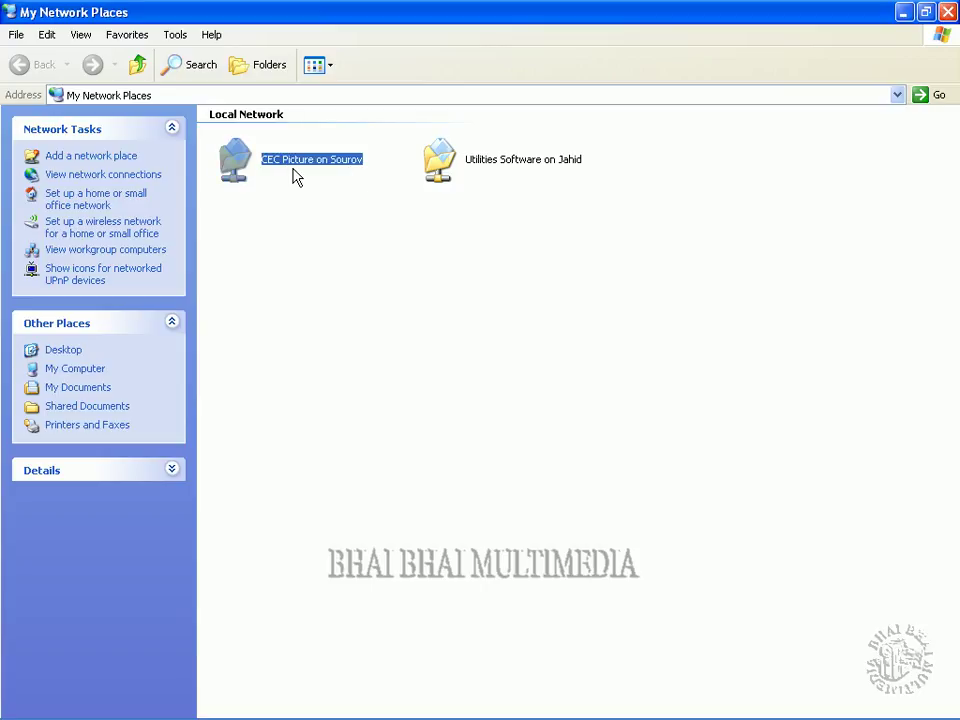
{"action": "left_click", "coordinate": [307, 201]}
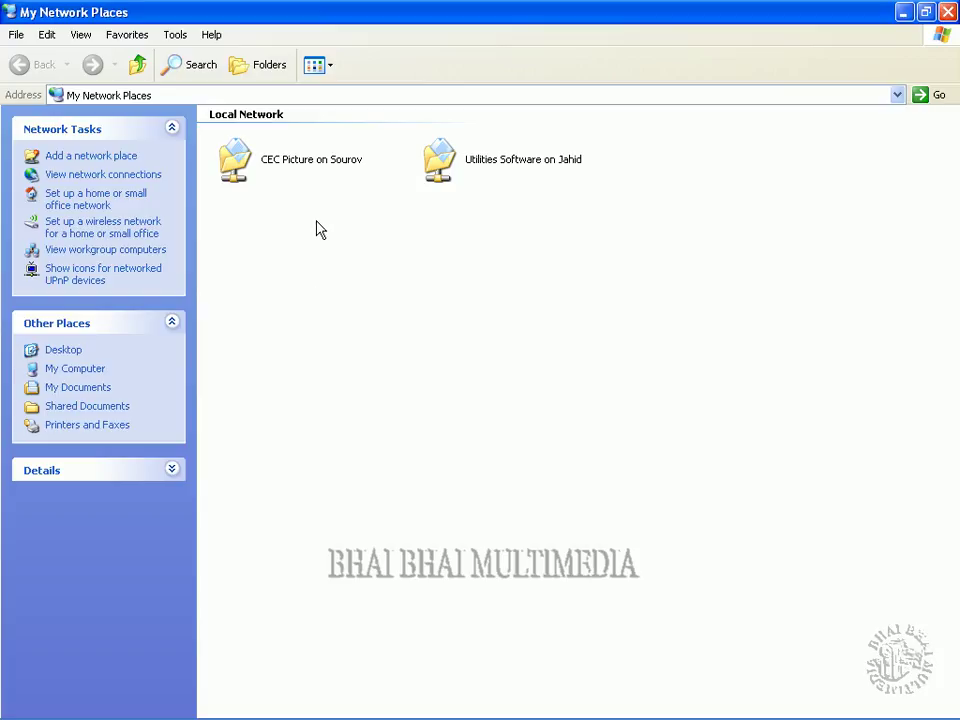
{"action": "double_click", "coordinate": [259, 166]}
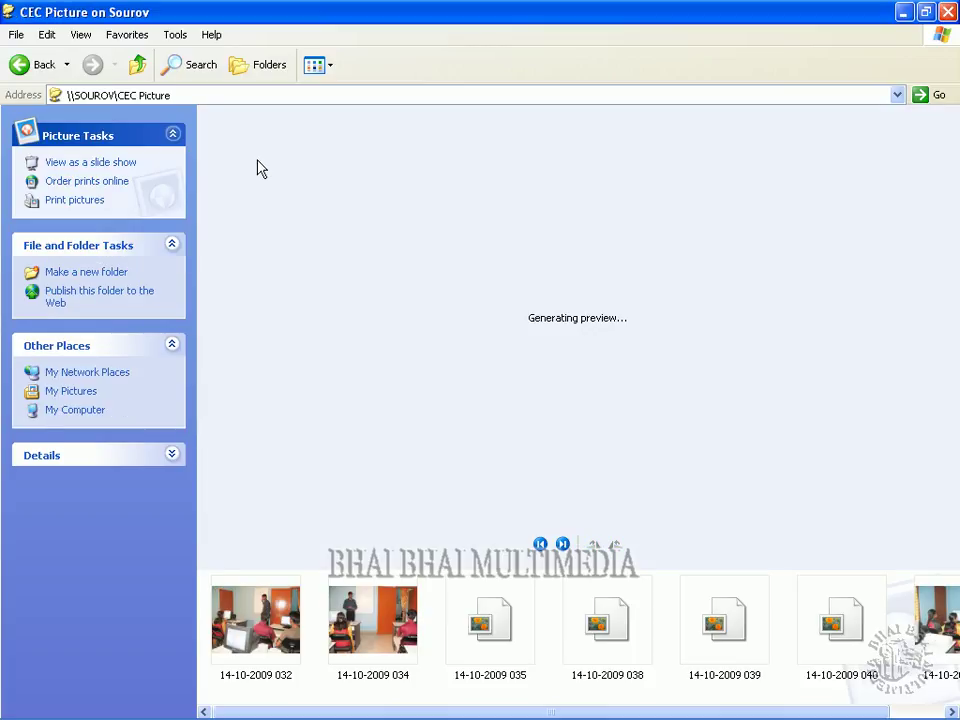
{"action": "scroll", "coordinate": [602, 595], "scroll_direction": "down", "scroll_amount": 1}
{"action": "scroll", "coordinate": [602, 598], "scroll_direction": "up", "scroll_amount": 1}
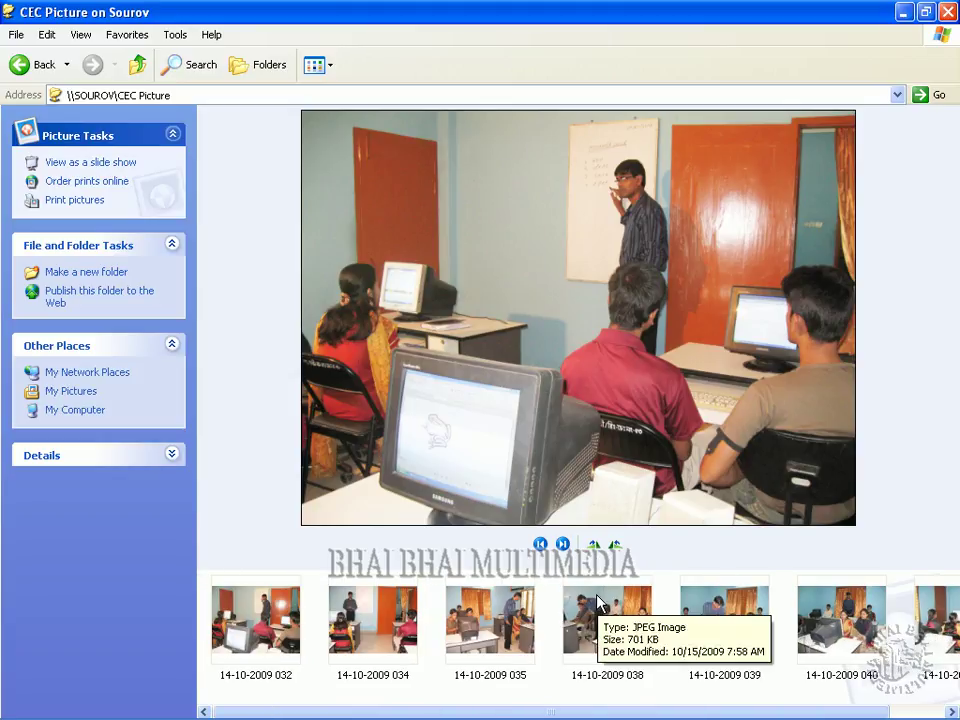
{"action": "left_click", "coordinate": [136, 68]}
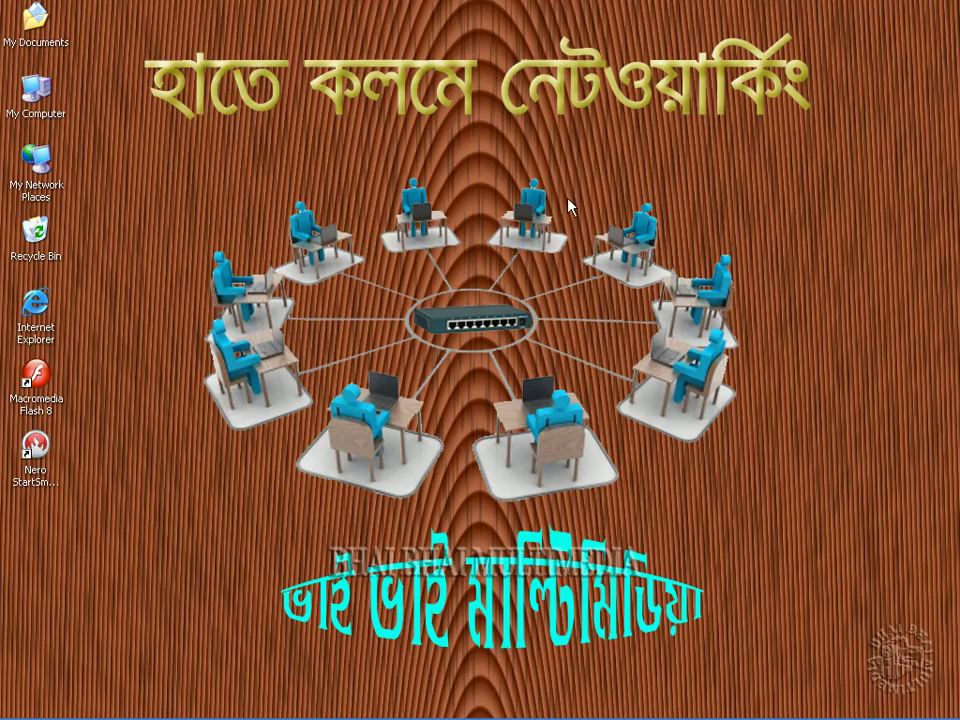
{"action": "right_click", "coordinate": [388, 253]}
{"action": "left_click", "coordinate": [405, 280]}
View the workgroup computers from My Network Places and check the shared items on each of the two computers.
{"action": "double_click", "coordinate": [37, 162]}
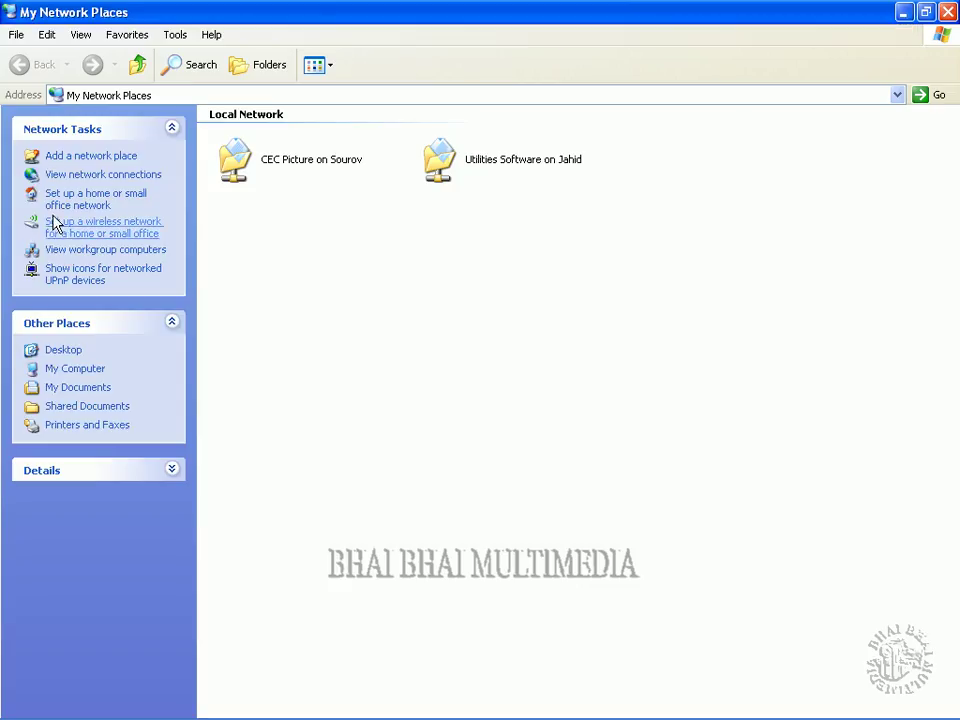
{"action": "left_click", "coordinate": [90, 252]}
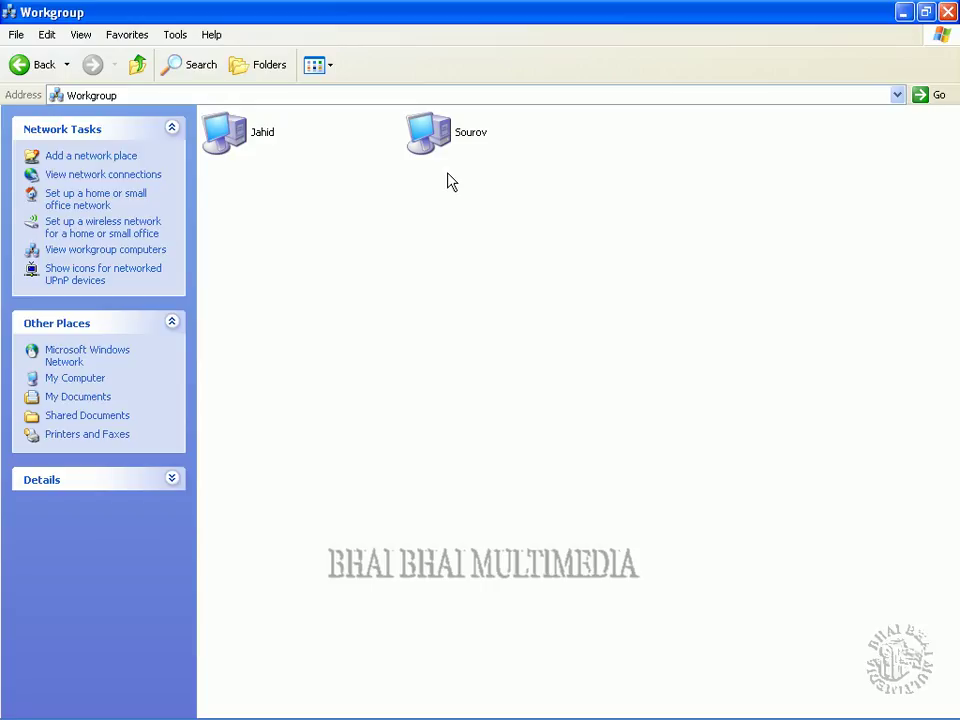
{"action": "double_click", "coordinate": [425, 130]}
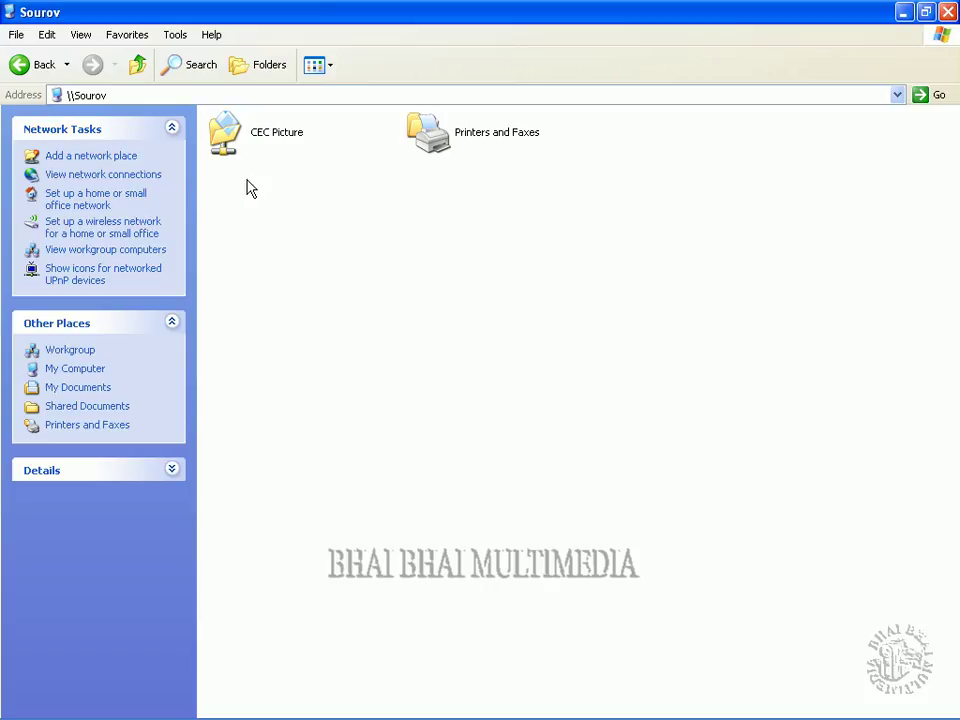
{"action": "left_click", "coordinate": [132, 68]}
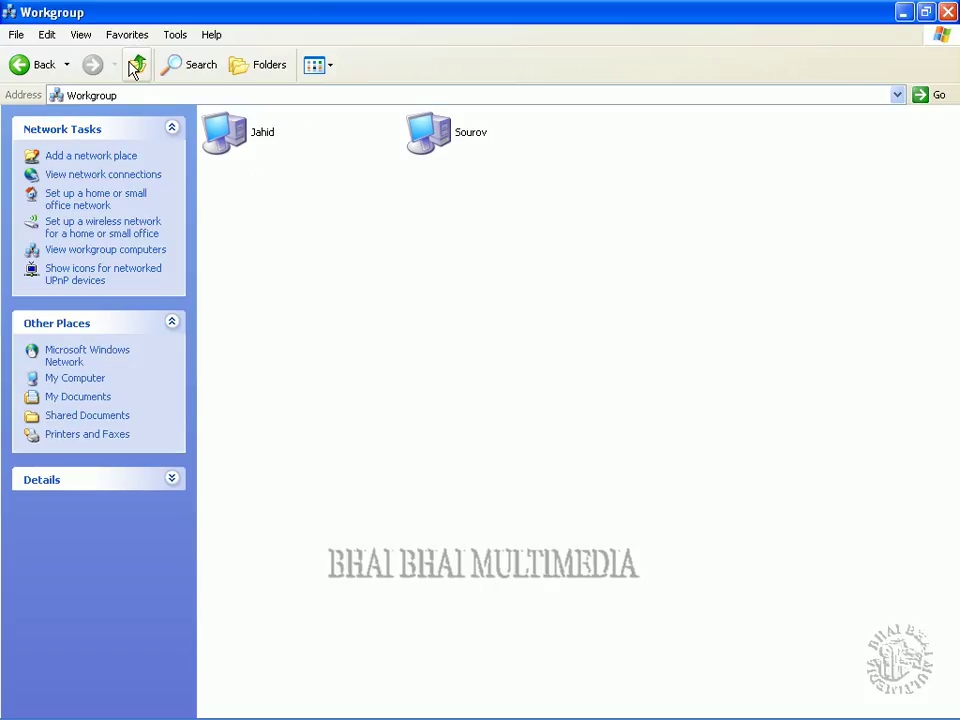
{"action": "double_click", "coordinate": [244, 131]}
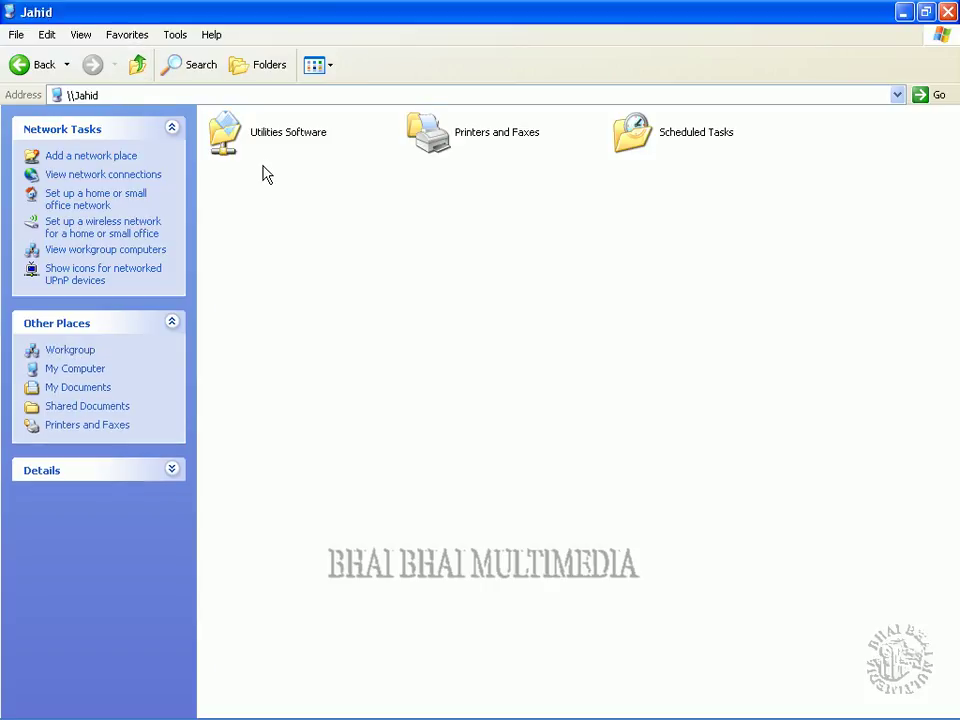
{"action": "left_click", "coordinate": [137, 65]}
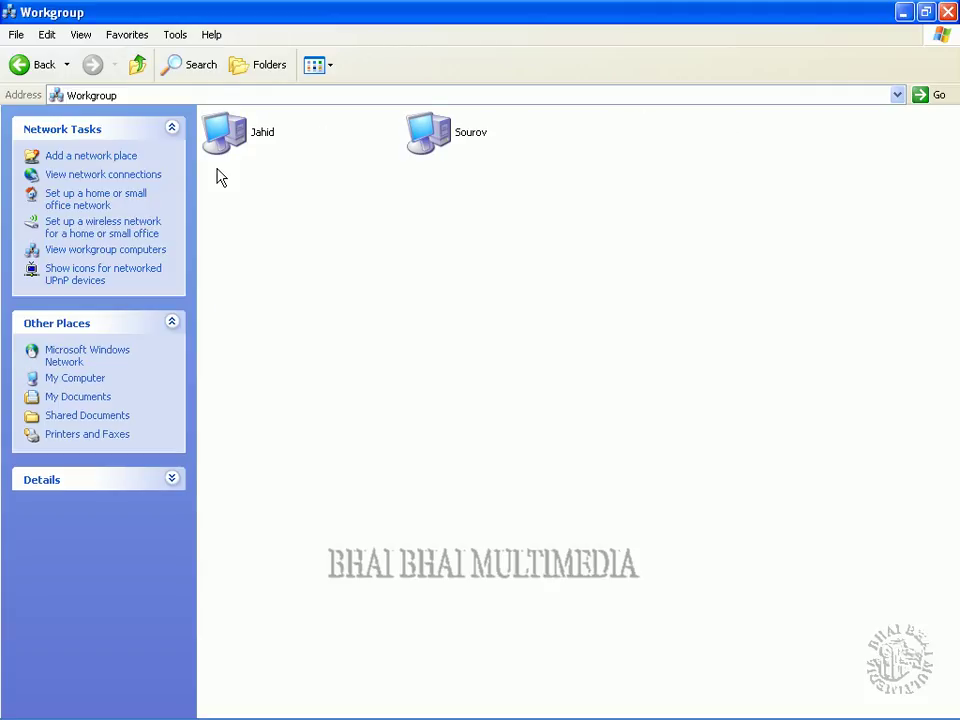
{"action": "left_click", "coordinate": [950, 11]}
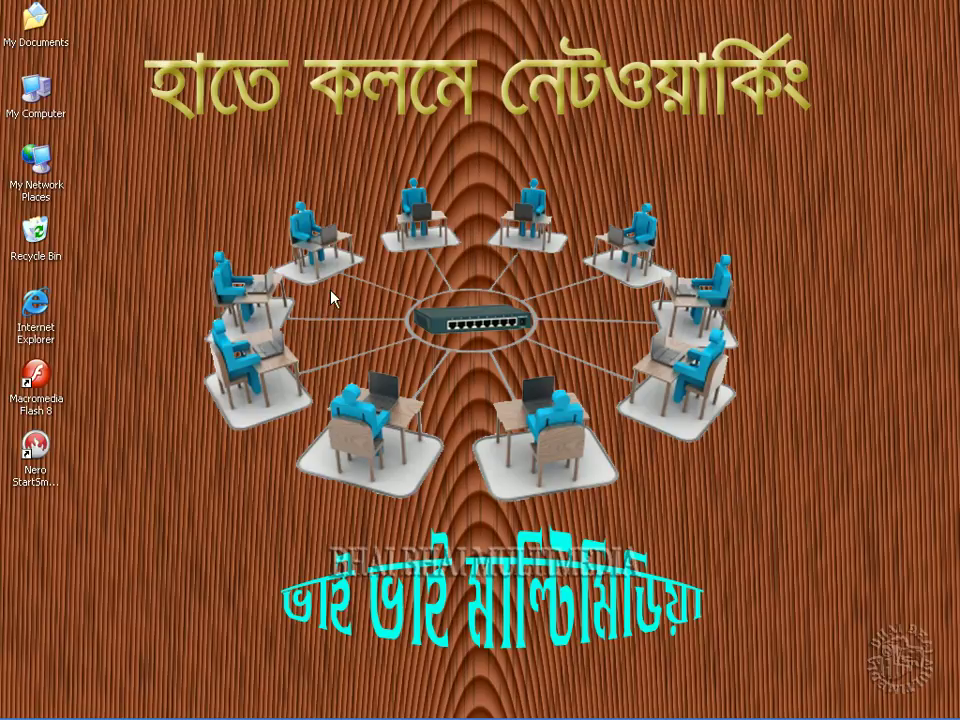
Open the other workgroup computer through the Run dialog, using two backslashes followed by its computer name.
{"action": "key", "text": "super+r"}
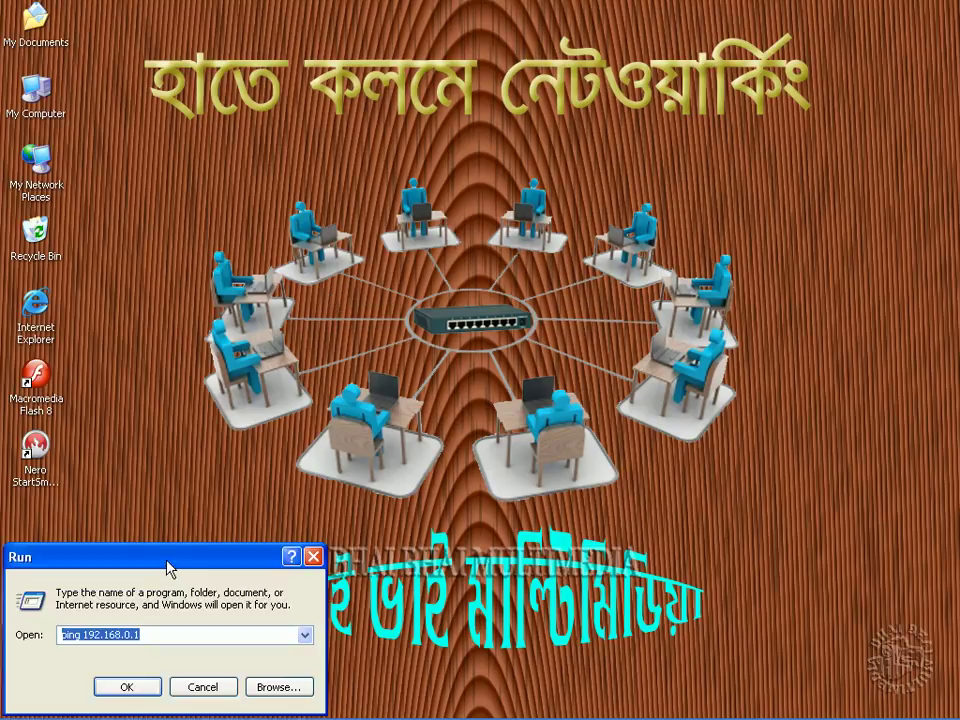
{"action": "left_click_drag", "start_coordinate": [168, 564], "coordinate": [172, 543]}
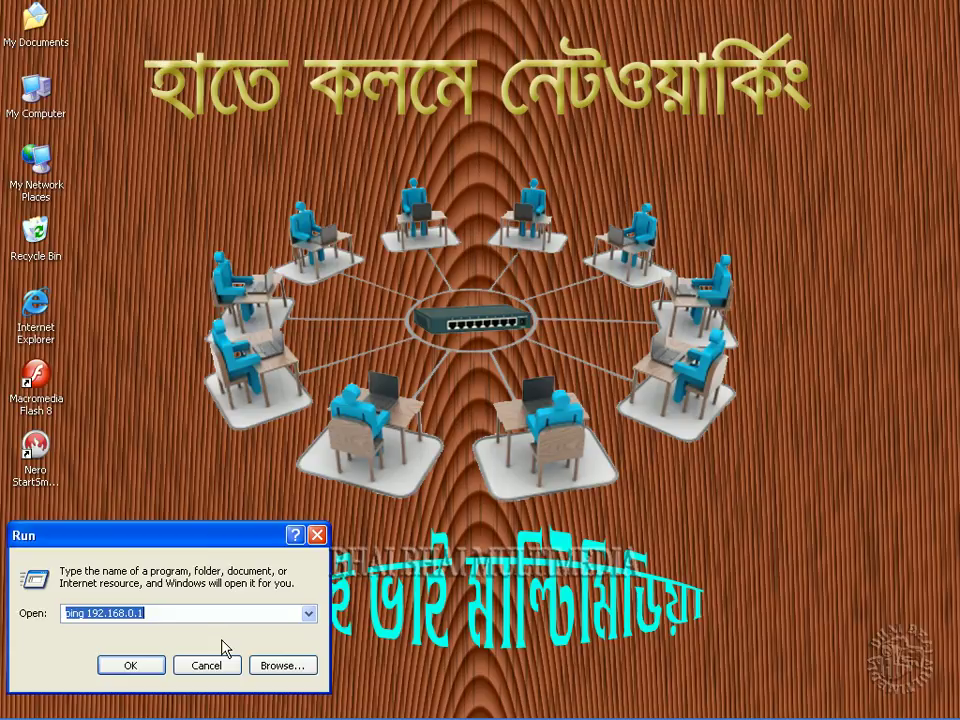
{"action": "type", "text": "\\\\"}
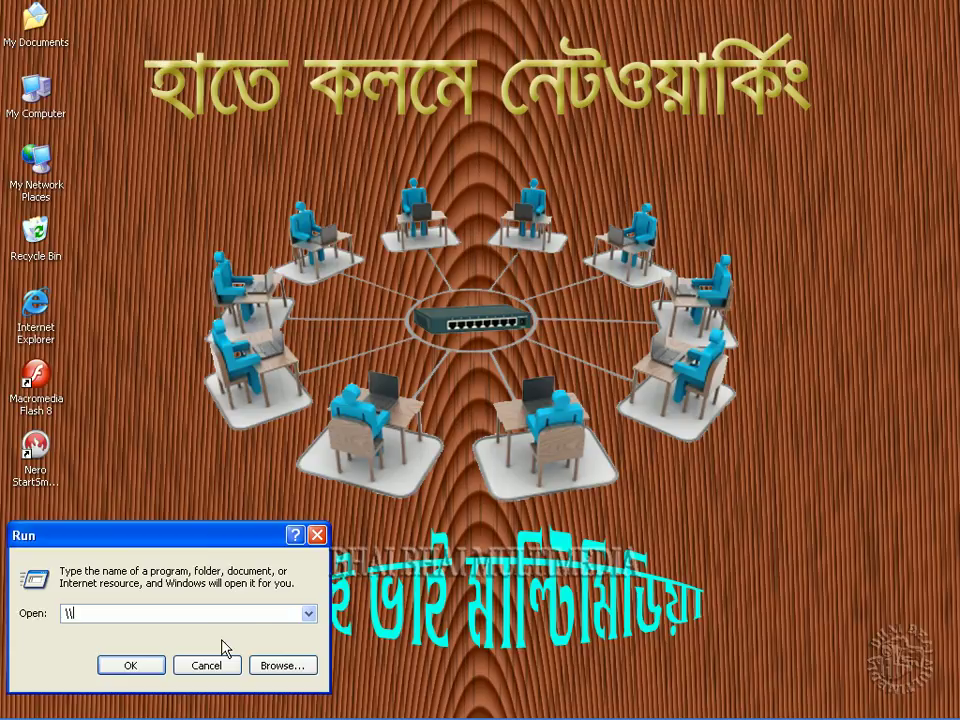
{"action": "type", "text": "Sourov"}
{"action": "left_click", "coordinate": [140, 670]}
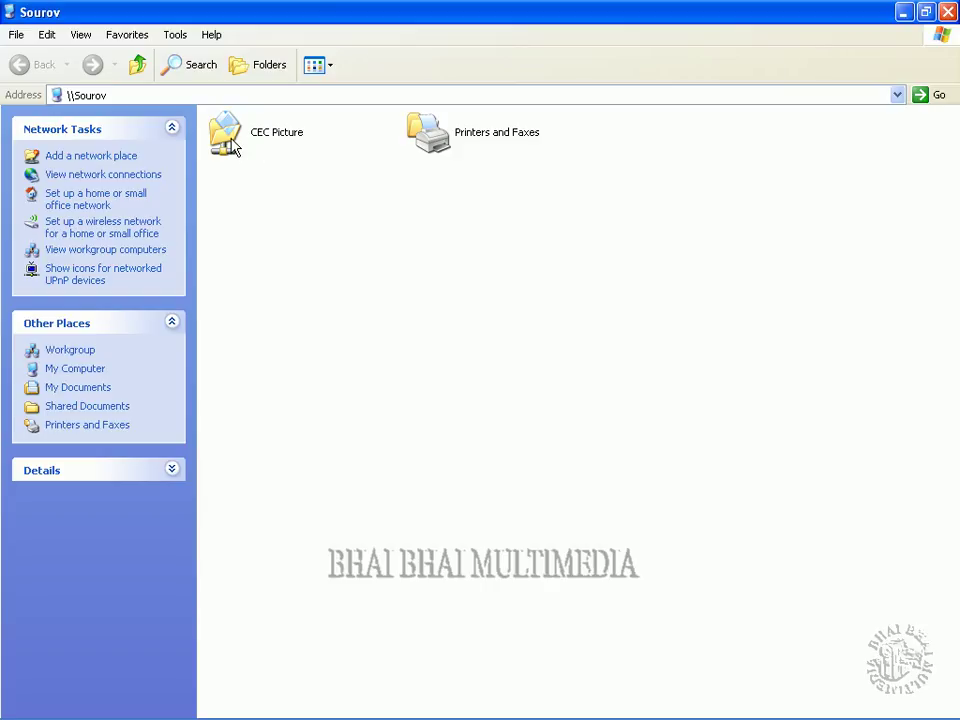
View the pictures in that computer's CEC Picture share, close the window, and refresh the desktop.
{"action": "double_click", "coordinate": [233, 147]}
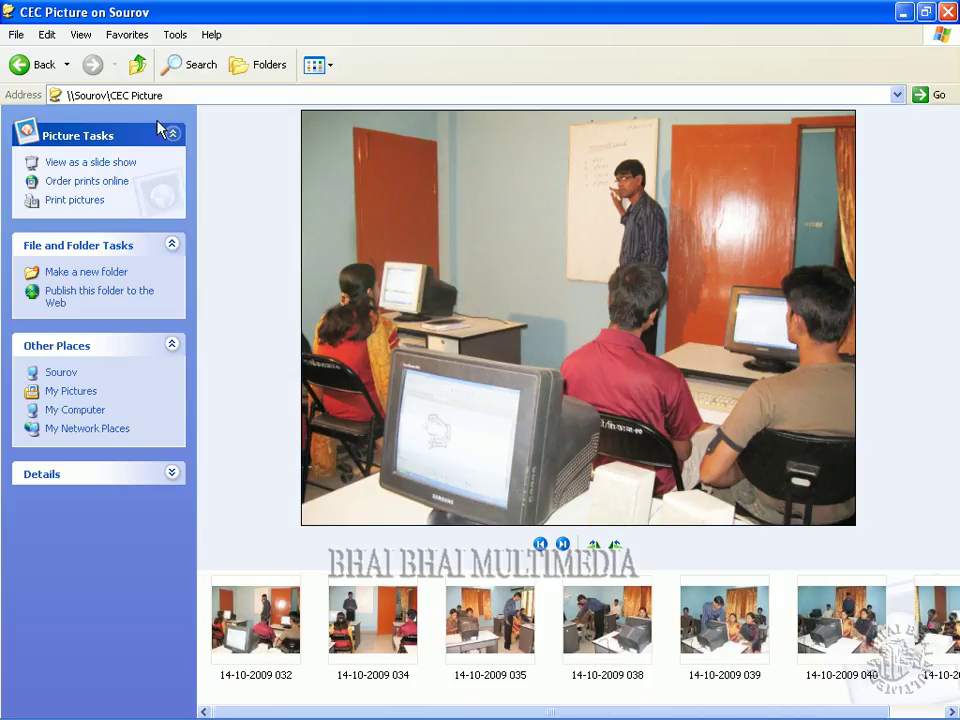
{"action": "left_click", "coordinate": [137, 64]}
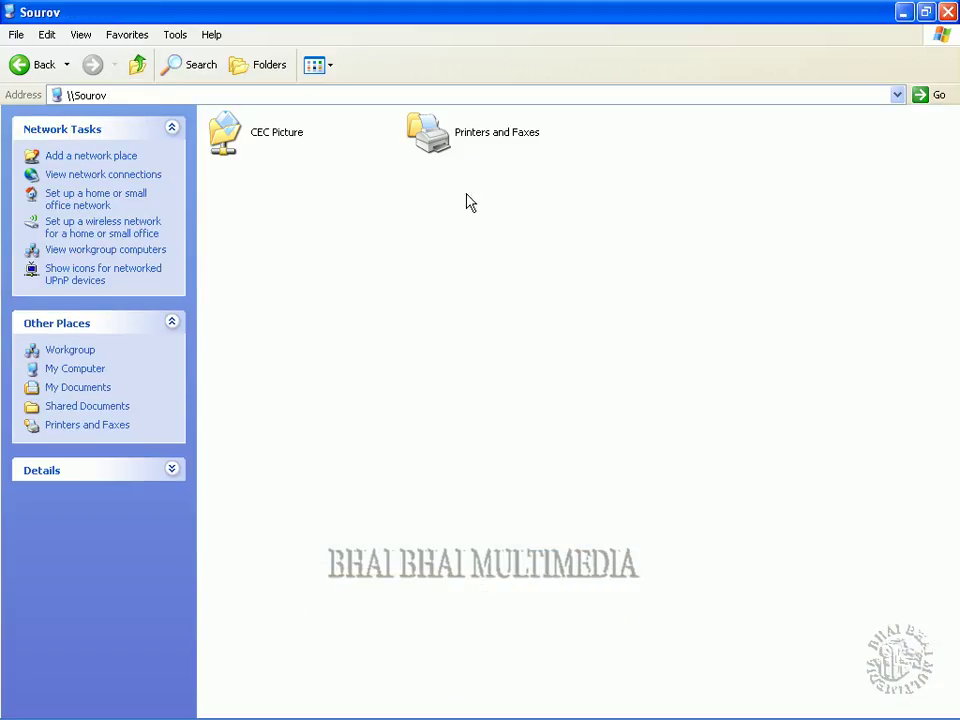
{"action": "left_click", "coordinate": [946, 10]}
{"action": "right_click", "coordinate": [474, 242]}
{"action": "left_click", "coordinate": [493, 261]}
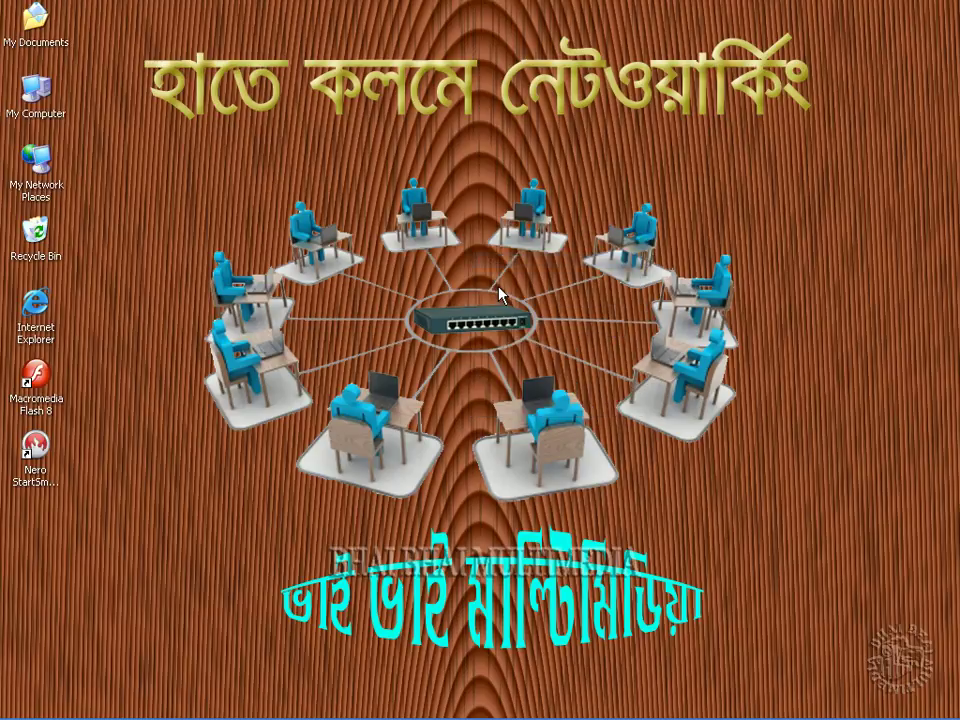